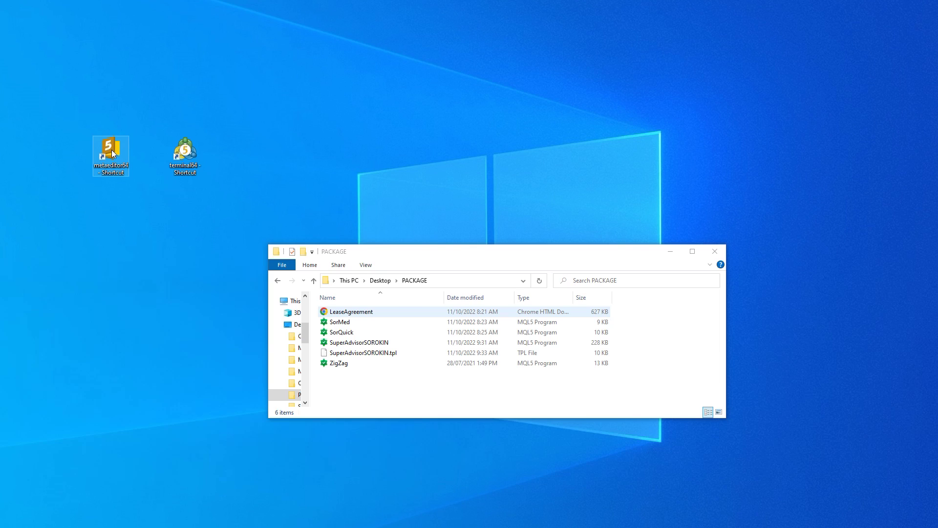
# Step: Launch MetaEditor, open its Indicators\Examples folder in File Explorer and arrange it alongside the PACKAGE folder window
pyautogui.doubleClick(110, 149)
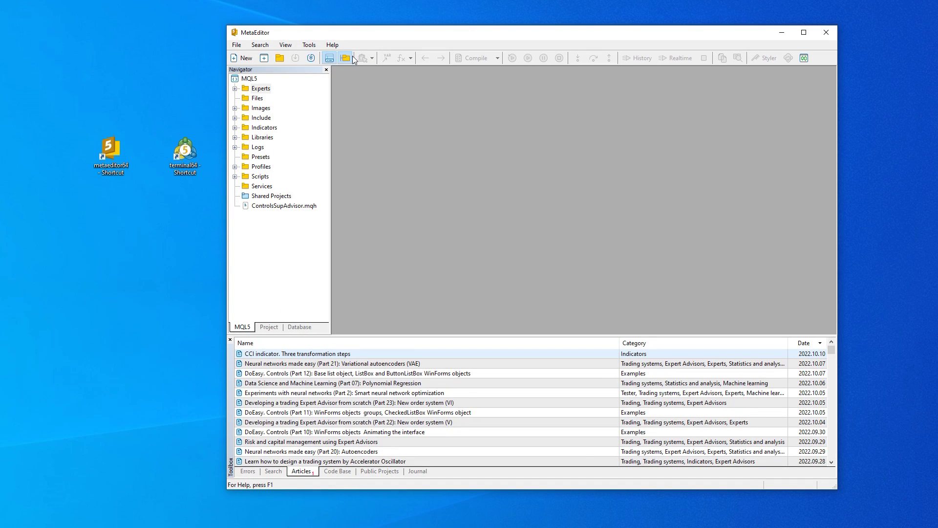
pyautogui.click(235, 128)
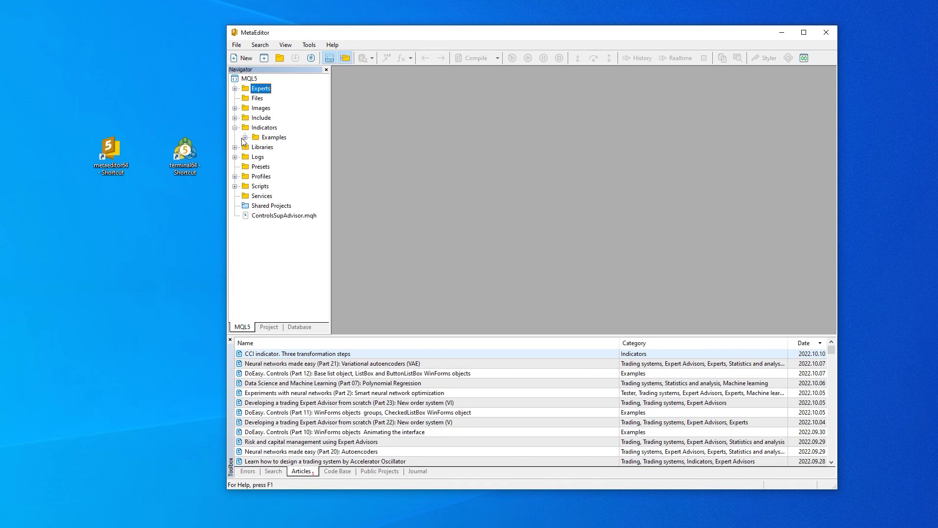
pyautogui.click(246, 138)
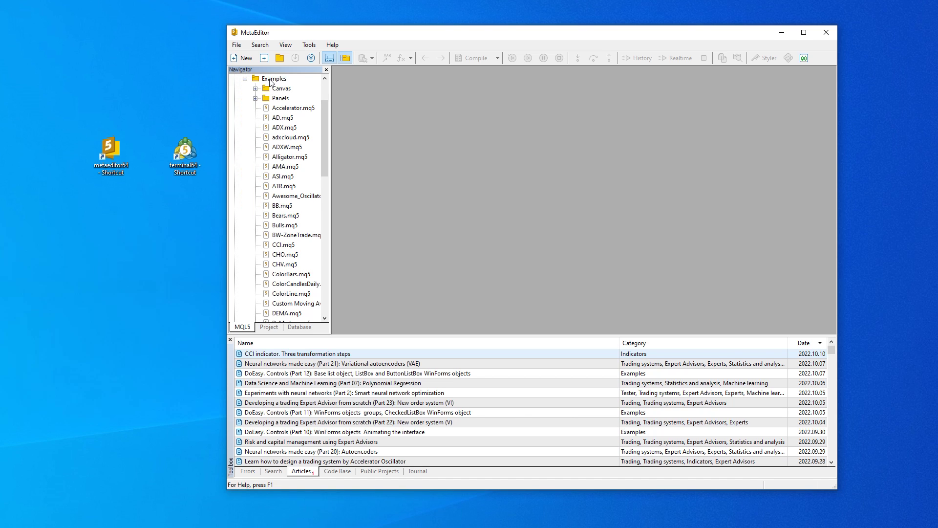
pyautogui.rightClick(270, 81)
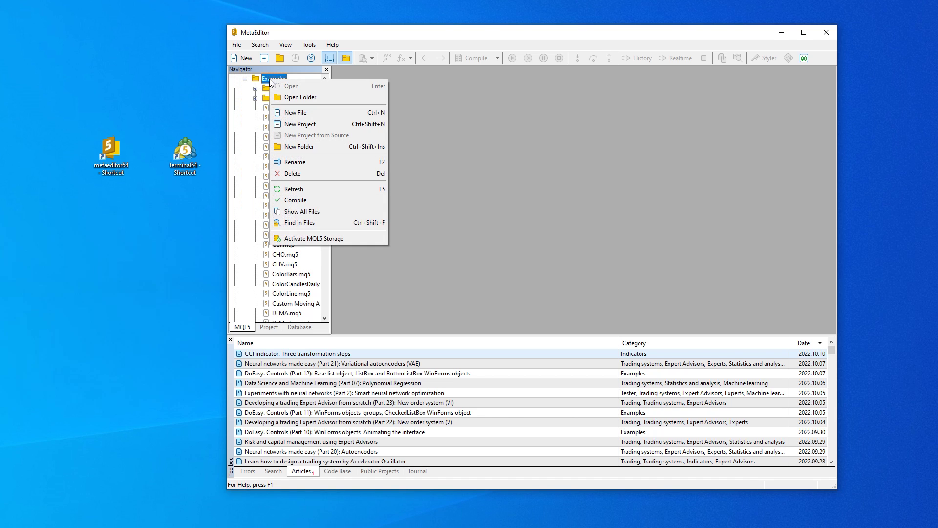
pyautogui.click(306, 98)
pyautogui.moveTo(496, 267); pyautogui.dragTo(268, 266)
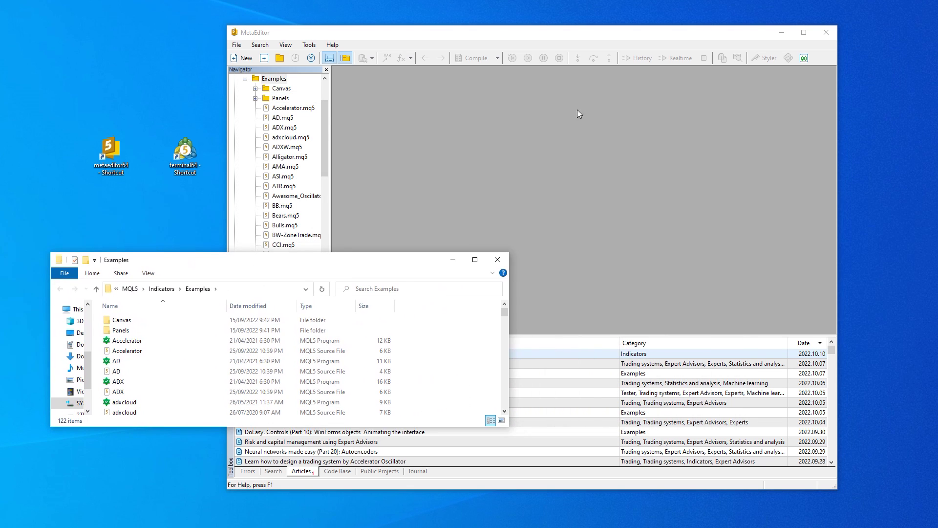
pyautogui.click(782, 32)
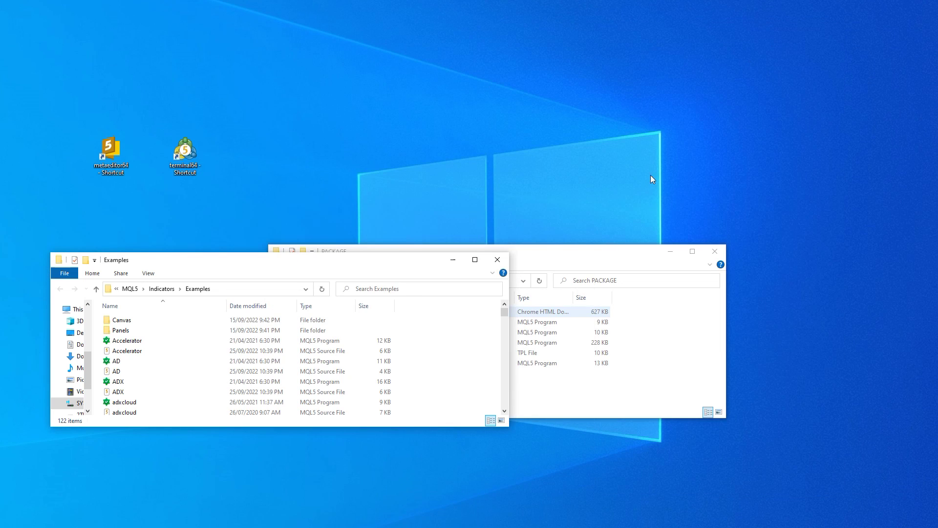
pyautogui.moveTo(603, 259); pyautogui.dragTo(700, 61)
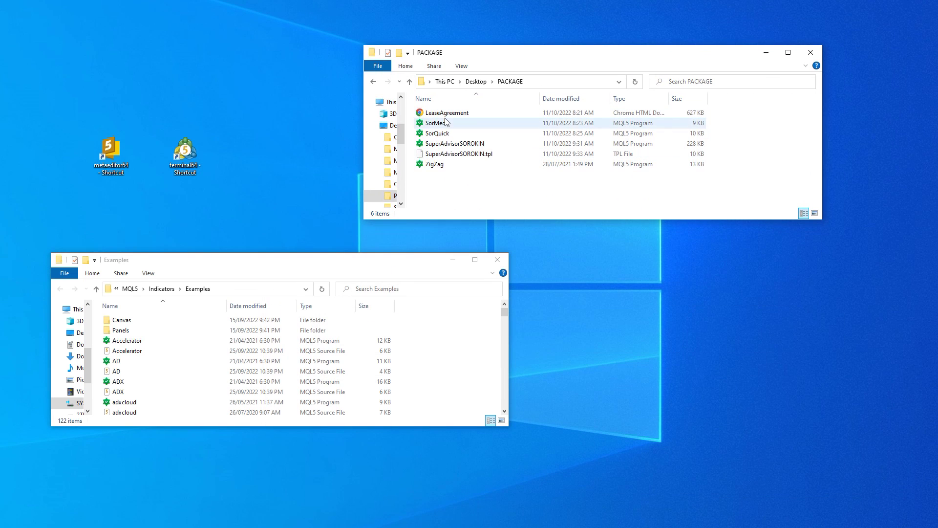
# Step: Copy SorMed, SorQuick and ZigZag from the PACKAGE folder into the Examples folder, replacing the files with the same names
pyautogui.click(436, 123)
pyautogui.keyDown('ctrl'); pyautogui.click(440, 135); pyautogui.keyUp('ctrl')
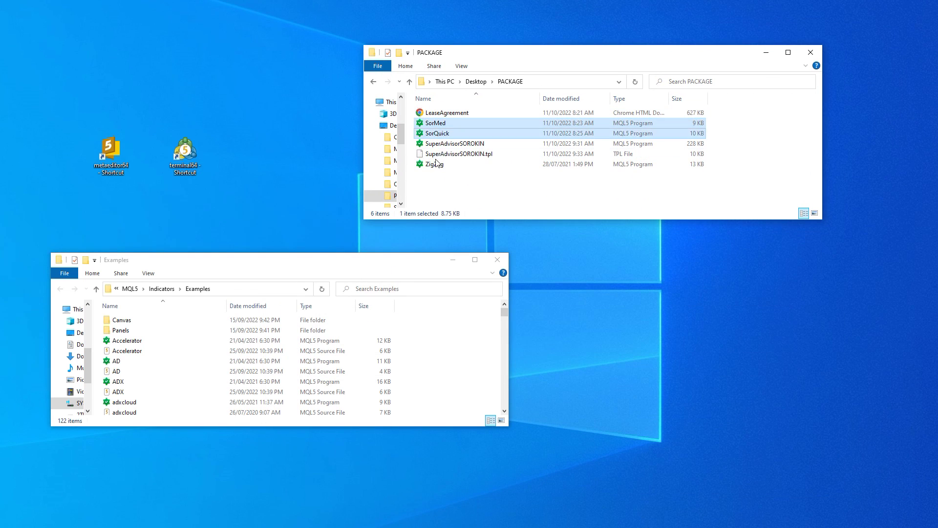
pyautogui.keyDown('ctrl'); pyautogui.click(437, 165); pyautogui.keyUp('ctrl')
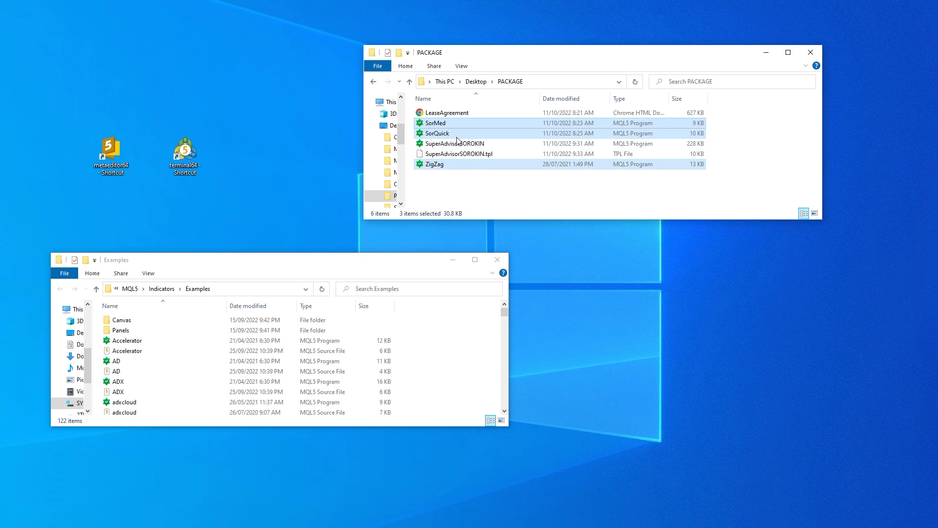
pyautogui.rightClick(452, 125)
pyautogui.click(476, 246)
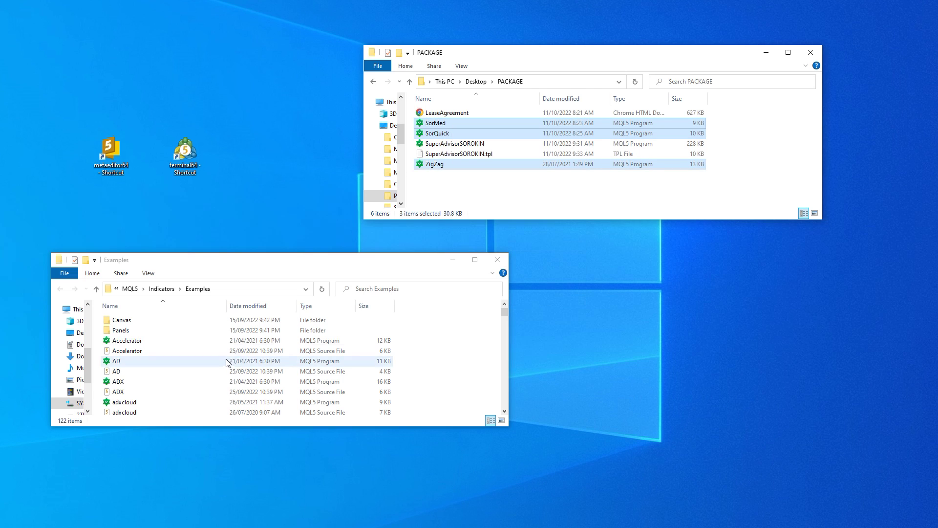
pyautogui.click(191, 375)
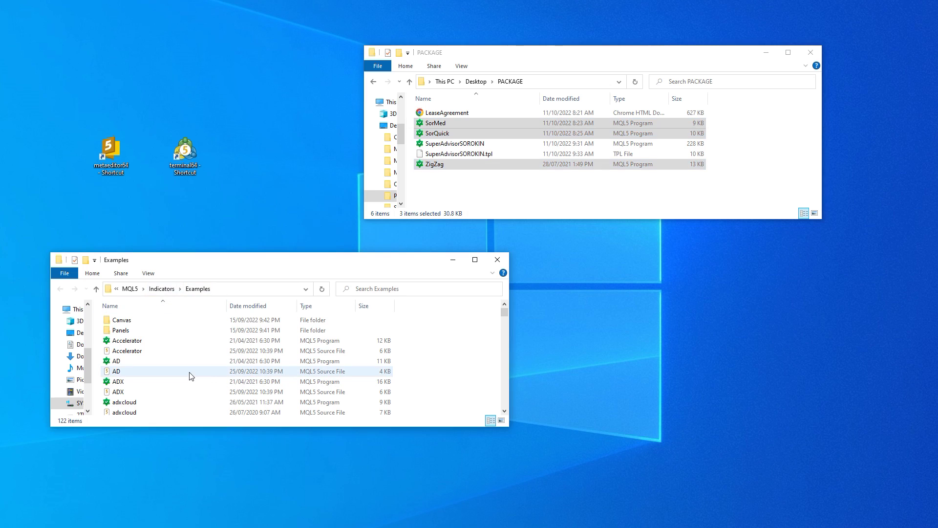
pyautogui.rightClick(191, 375)
pyautogui.click(224, 455)
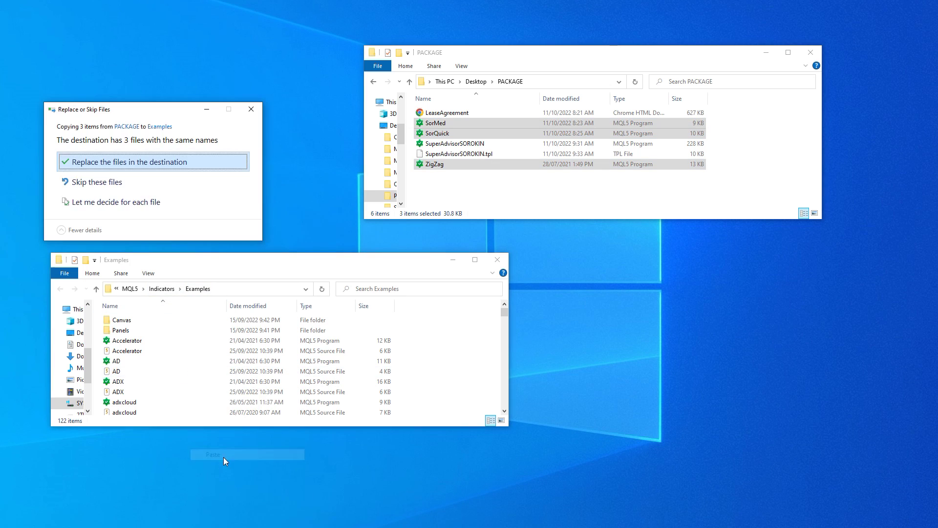
pyautogui.click(175, 164)
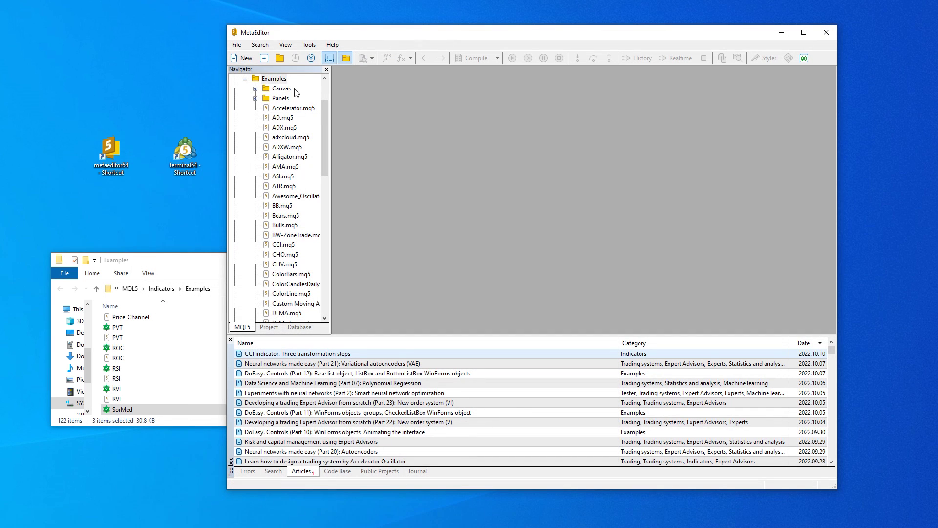
# Step: From MetaEditor, open the Experts\Advisors folder in File Explorer and place its window clear of the PACKAGE folder
pyautogui.click(245, 79)
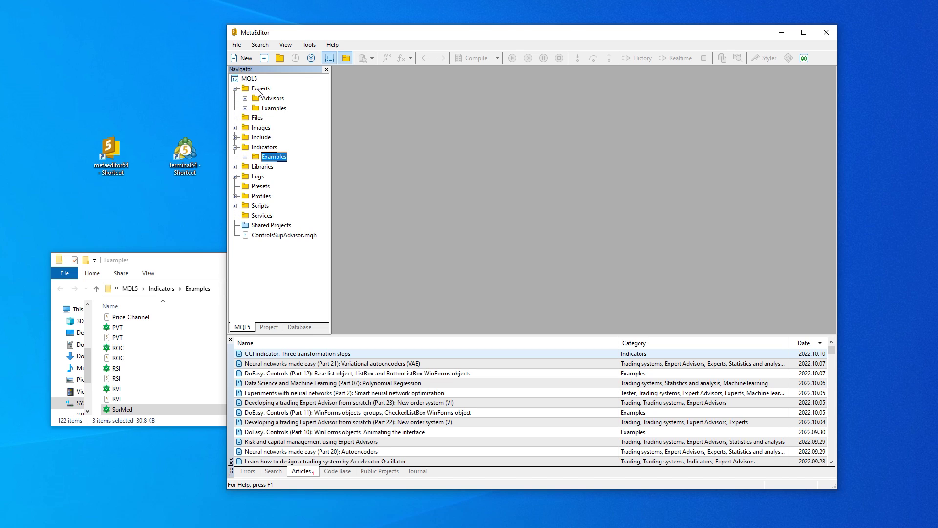
pyautogui.click(246, 98)
pyautogui.click(279, 100)
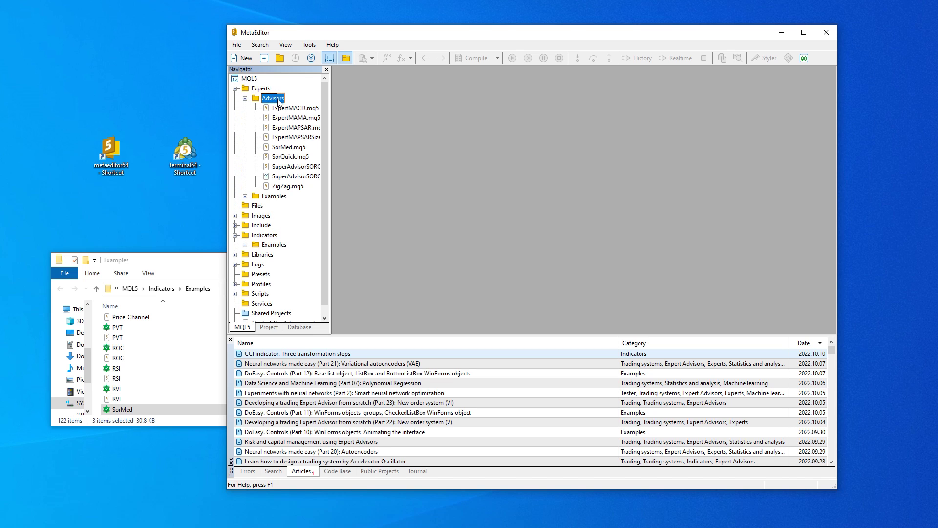
pyautogui.rightClick(279, 100)
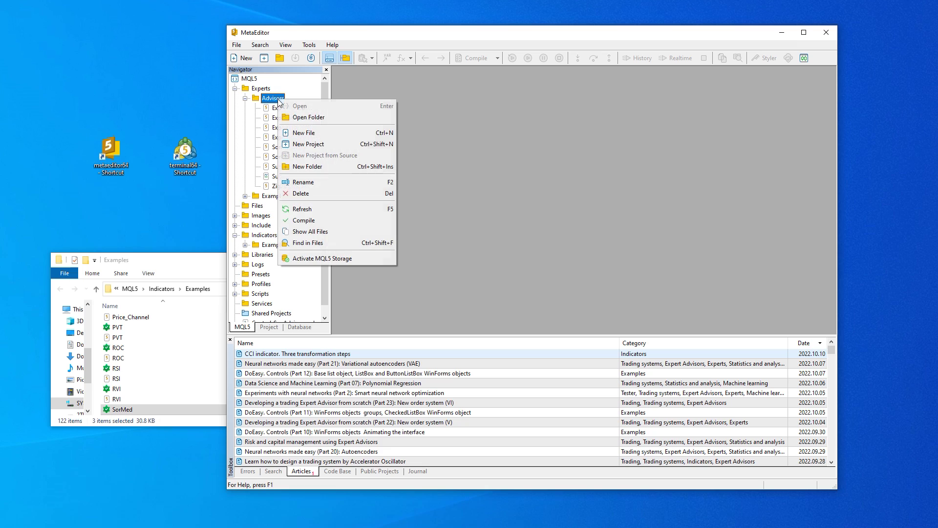
pyautogui.click(296, 118)
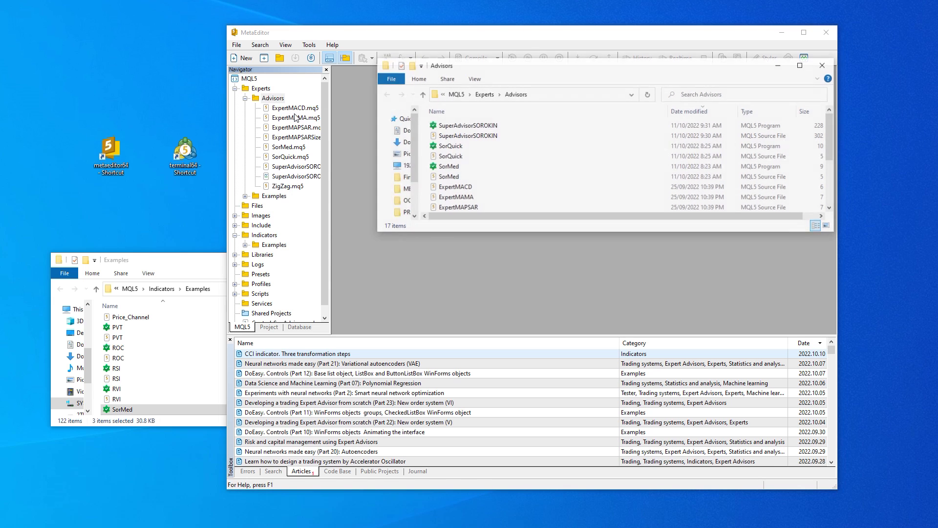
pyautogui.click(783, 33)
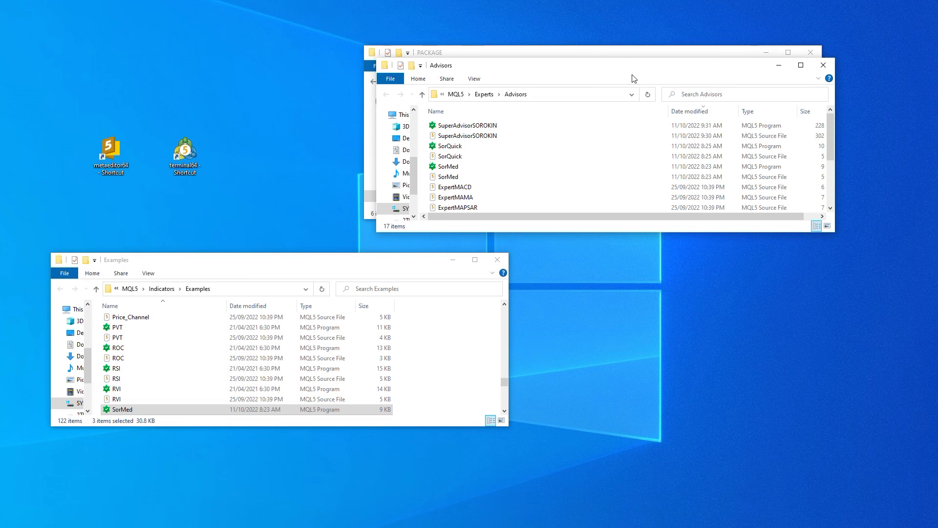
pyautogui.moveTo(631, 67); pyautogui.dragTo(623, 242)
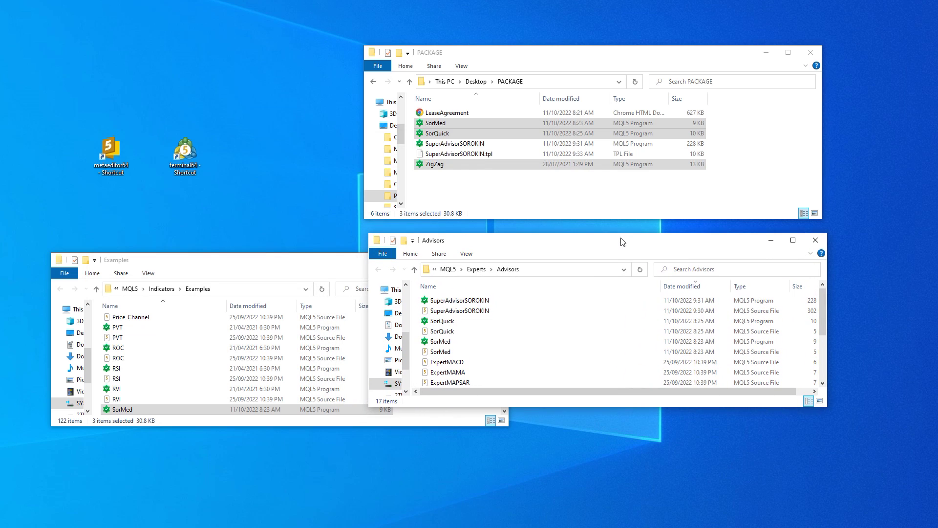
# Step: Copy SorMed, SorQuick, SuperAdvisorSOROKIN and ZigZag from the PACKAGE folder into the Advisors folder, replacing the files with the same names
pyautogui.keyDown('ctrl'); pyautogui.click(473, 147); pyautogui.keyUp('ctrl')
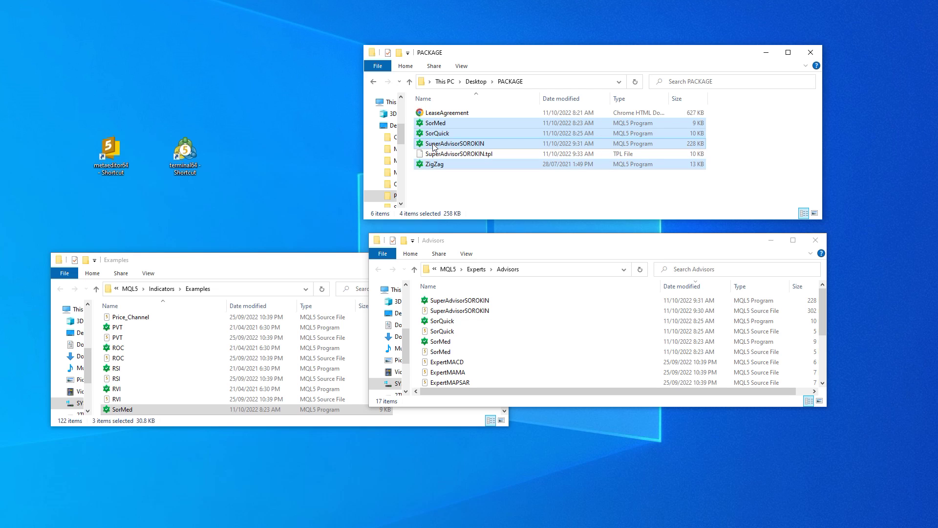
pyautogui.moveTo(441, 123); pyautogui.dragTo(544, 347)
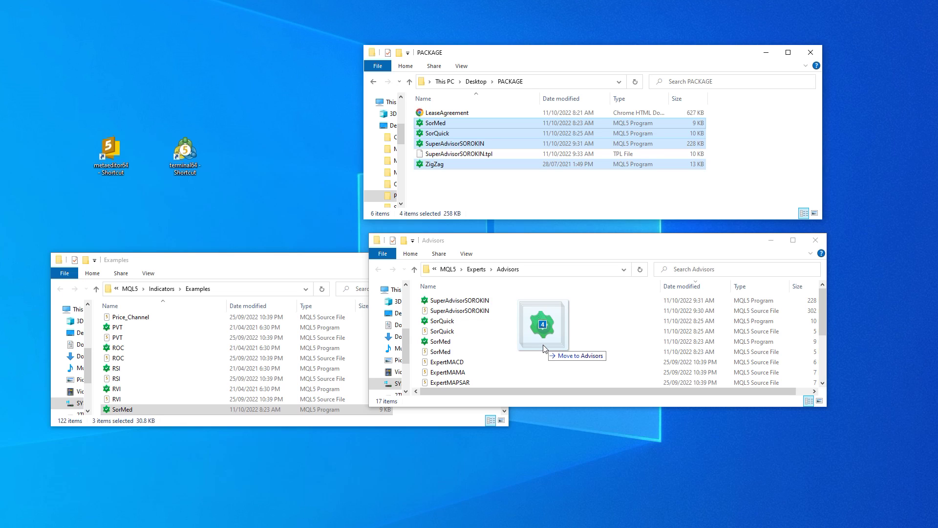
pyautogui.moveTo(544, 348); pyautogui.dragTo(527, 143)
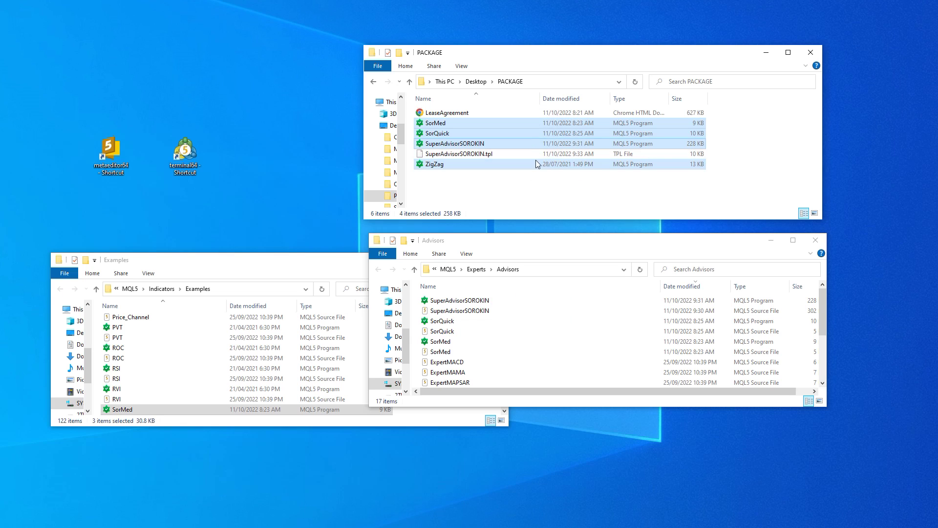
pyautogui.rightClick(526, 140)
pyautogui.click(548, 260)
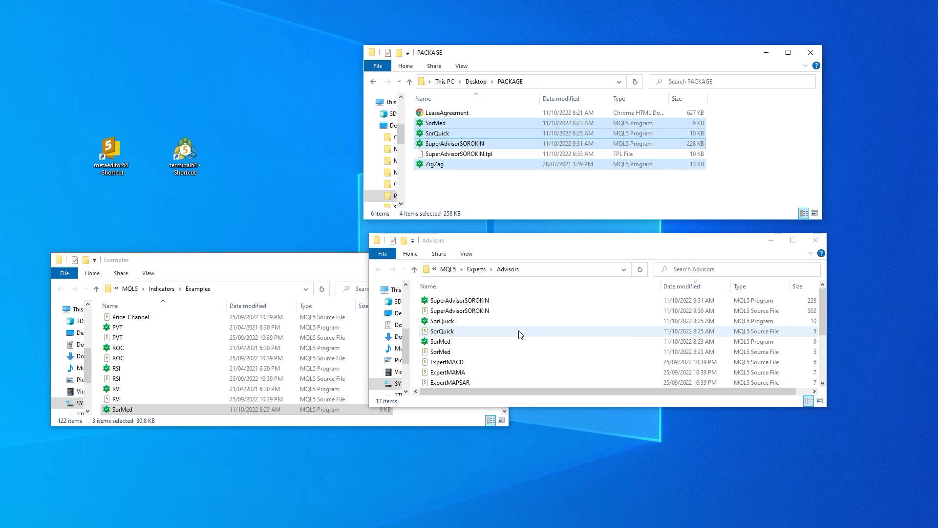
pyautogui.rightClick(519, 331)
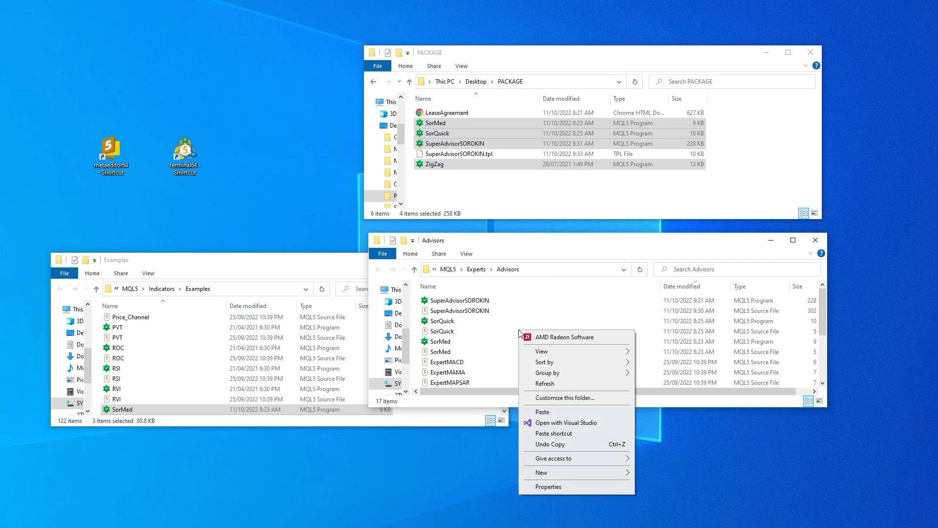
pyautogui.click(547, 416)
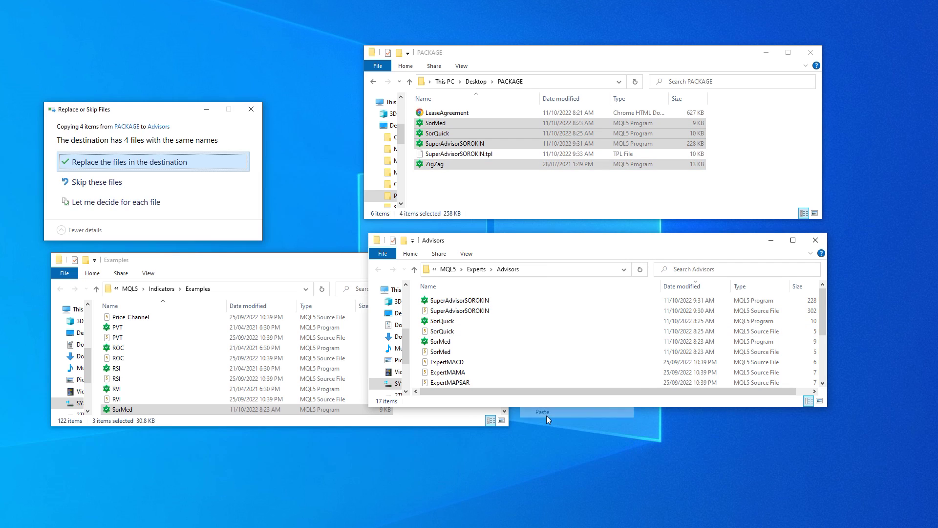
pyautogui.click(185, 162)
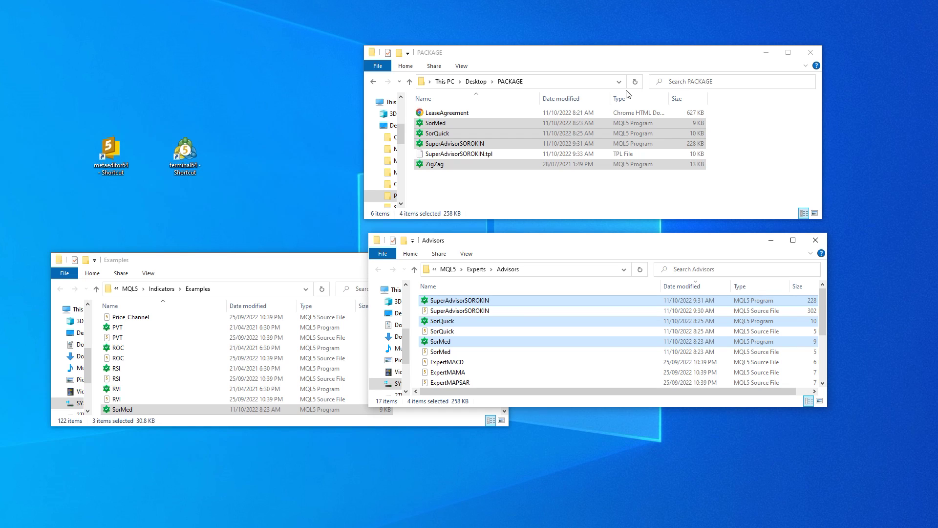
# Step: Switch to MetaEditor and open the Profiles\Templates folder in File Explorer, with the MetaEditor window minimized
pyautogui.click(471, 156)
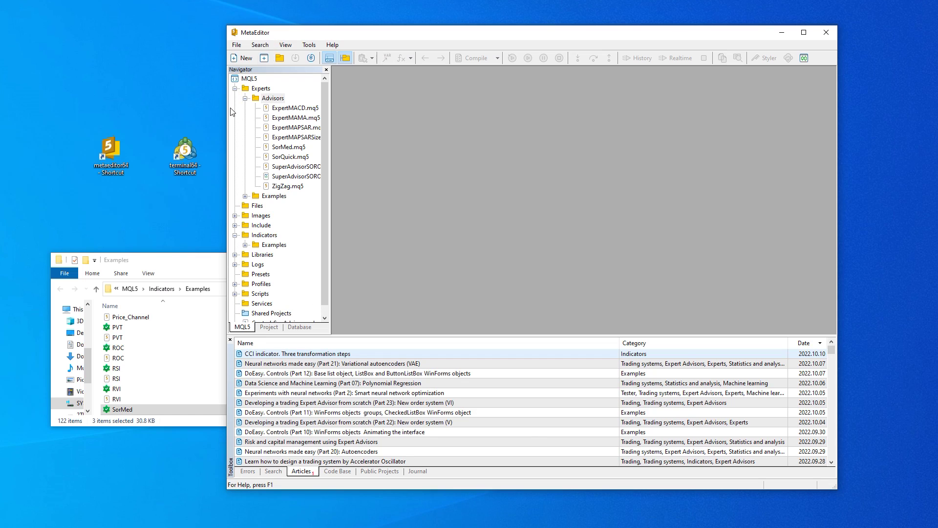
pyautogui.click(235, 89)
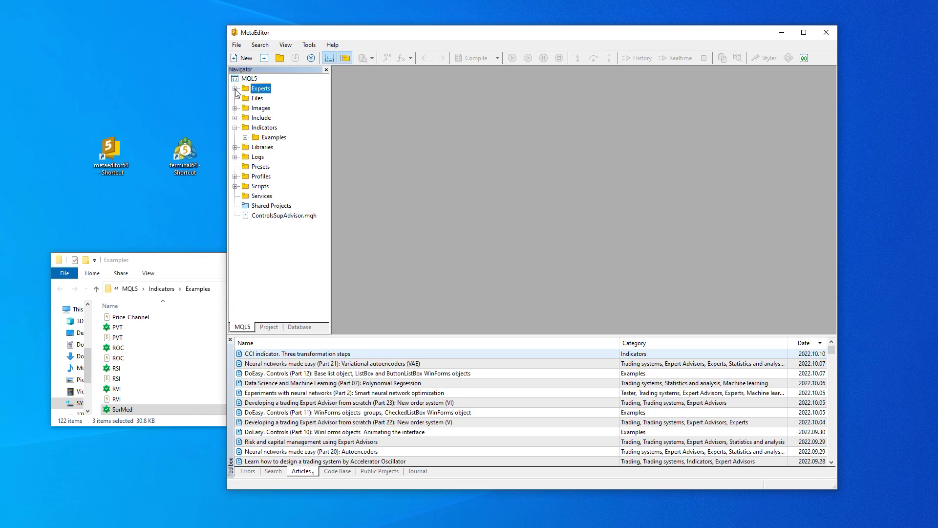
pyautogui.click(234, 127)
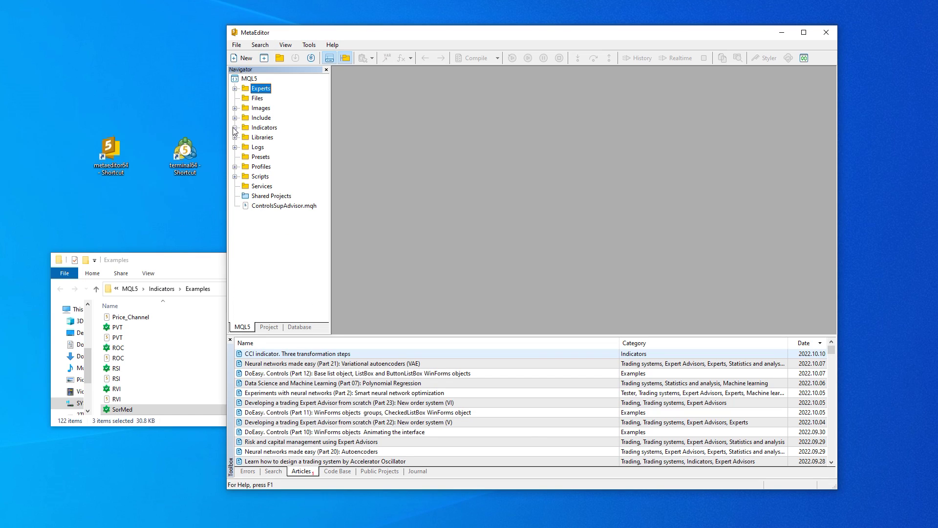
pyautogui.click(235, 167)
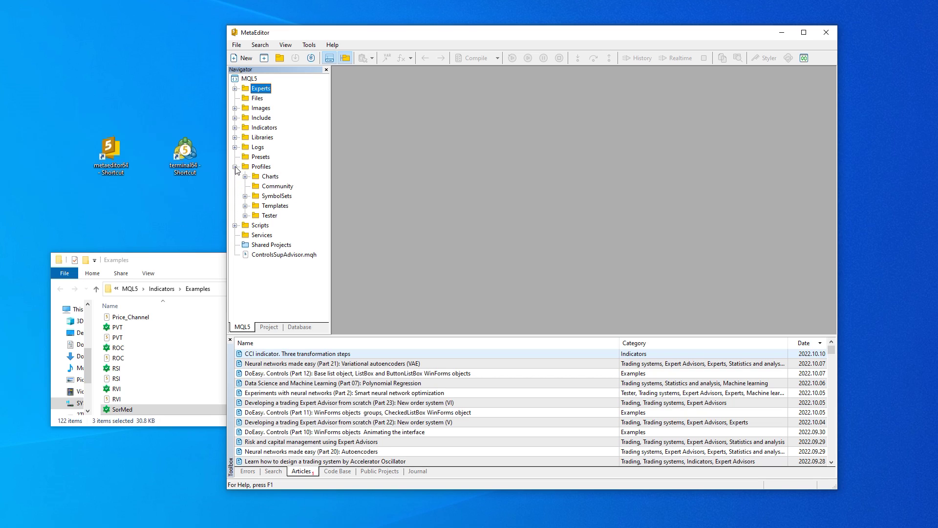
pyautogui.click(258, 207)
pyautogui.click(252, 208)
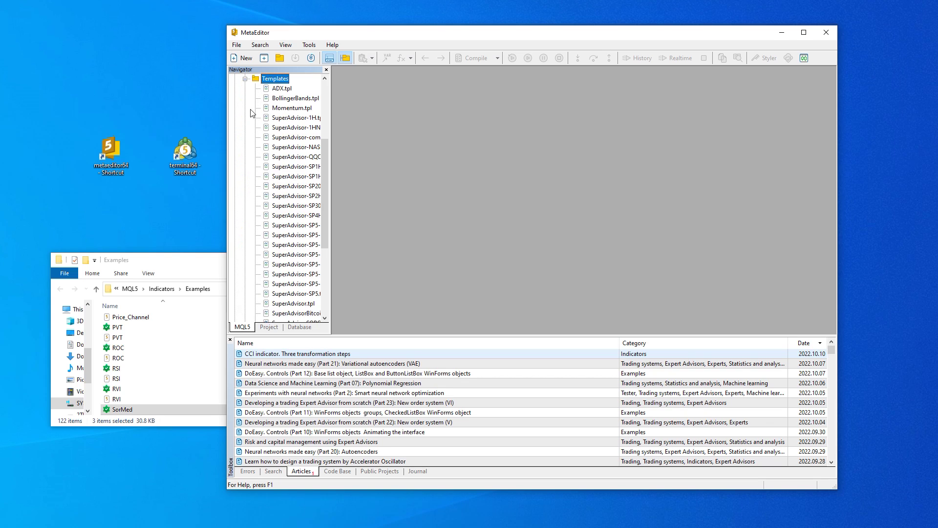
pyautogui.rightClick(278, 80)
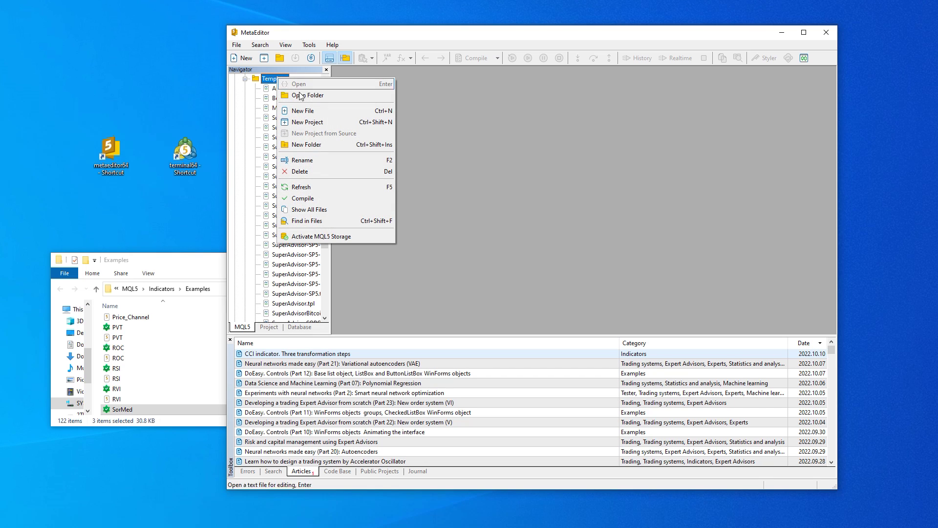
pyautogui.click(326, 100)
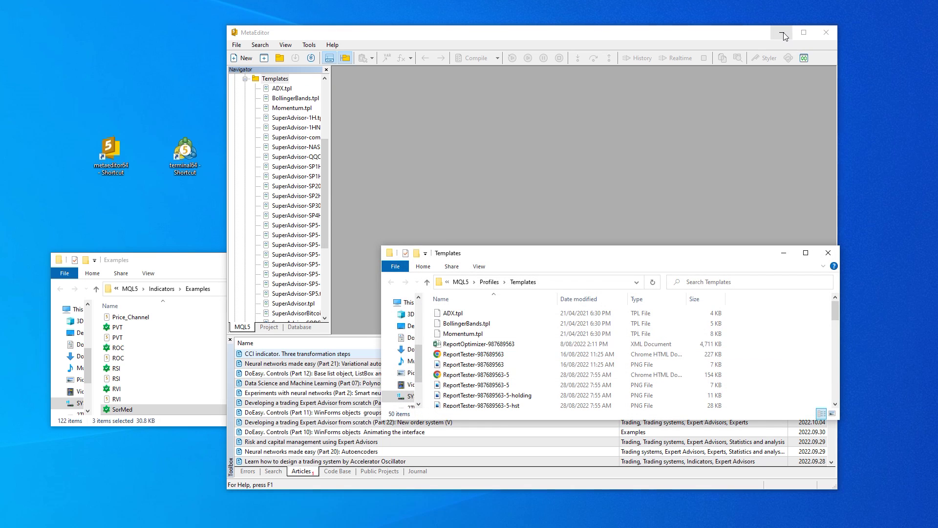
pyautogui.click(781, 33)
# Step: Copy SuperAdvisorSOROKIN.tpl from the PACKAGE folder into the Templates folder, replacing the file with the same name
pyautogui.rightClick(466, 155)
pyautogui.click(491, 298)
pyautogui.click(759, 314)
pyautogui.rightClick(757, 367)
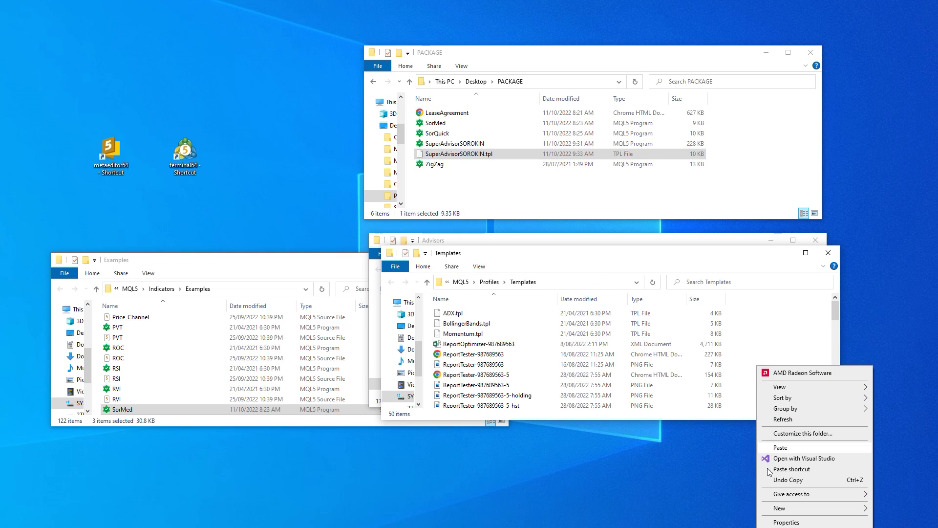
pyautogui.click(780, 447)
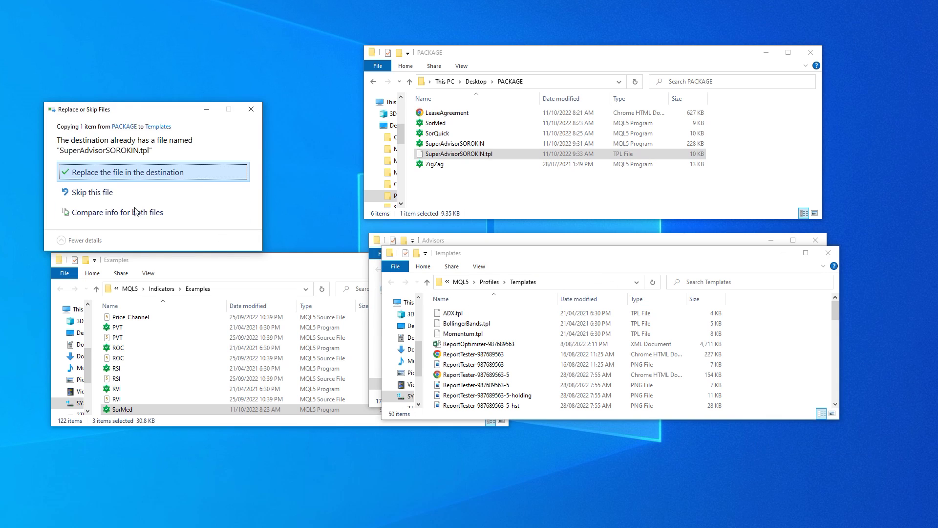
pyautogui.click(104, 172)
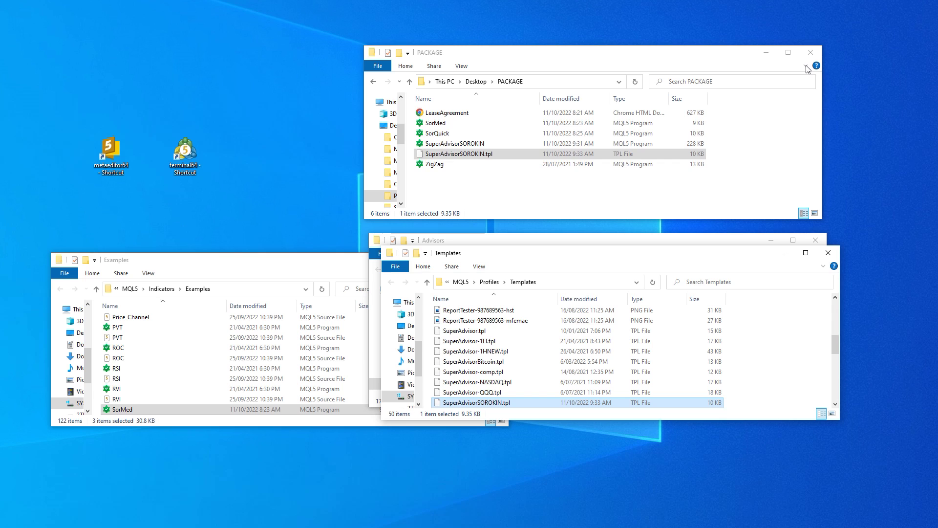
# Step: Close the PACKAGE, Templates, Advisors and Examples folder windows
pyautogui.click(811, 53)
pyautogui.click(828, 252)
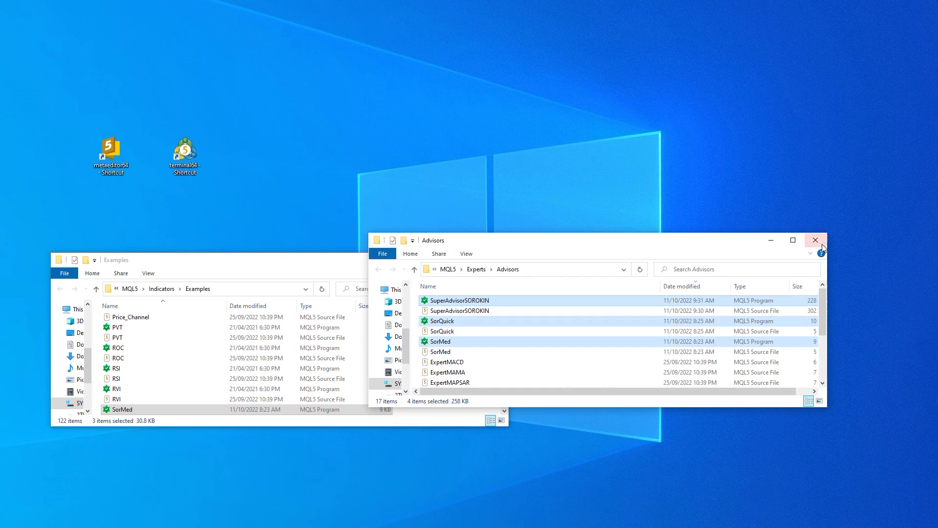
pyautogui.click(820, 242)
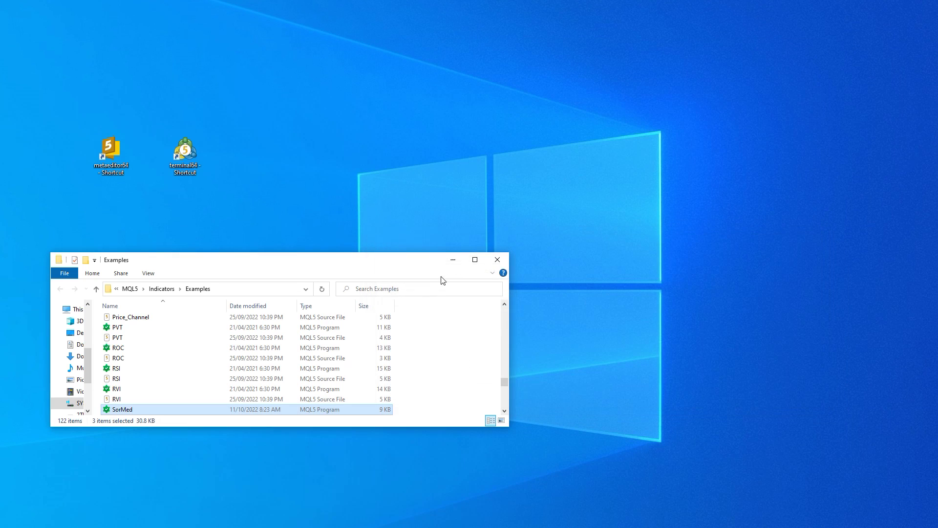
pyautogui.click(502, 262)
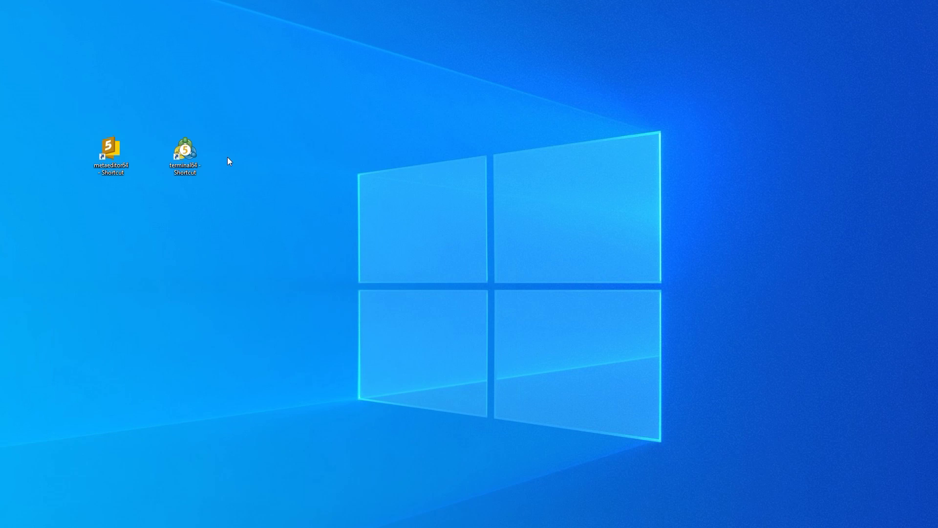
# Step: Launch the MetaTrader 5 terminal from the desktop and apply the SuperAdvisorSOROKIN template to the S&P500 M5 chart
pyautogui.doubleClick(184, 154)
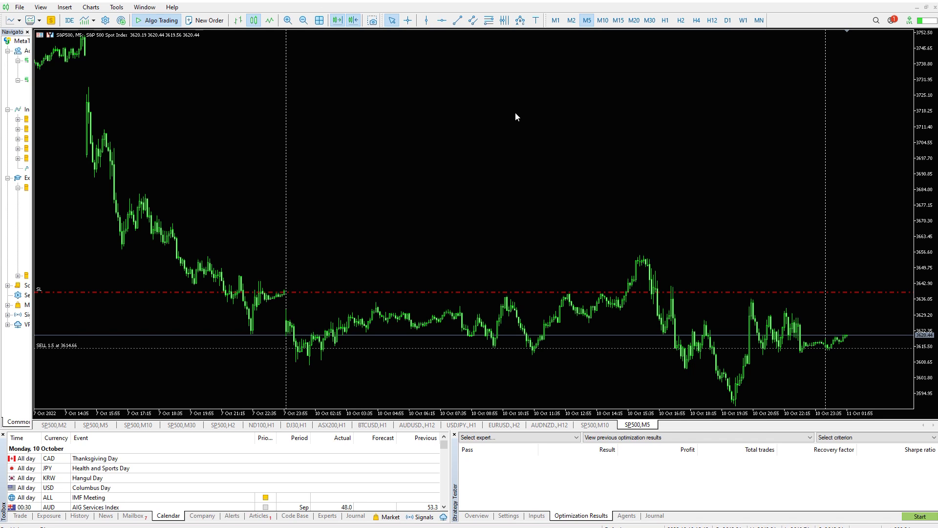
pyautogui.rightClick(371, 101)
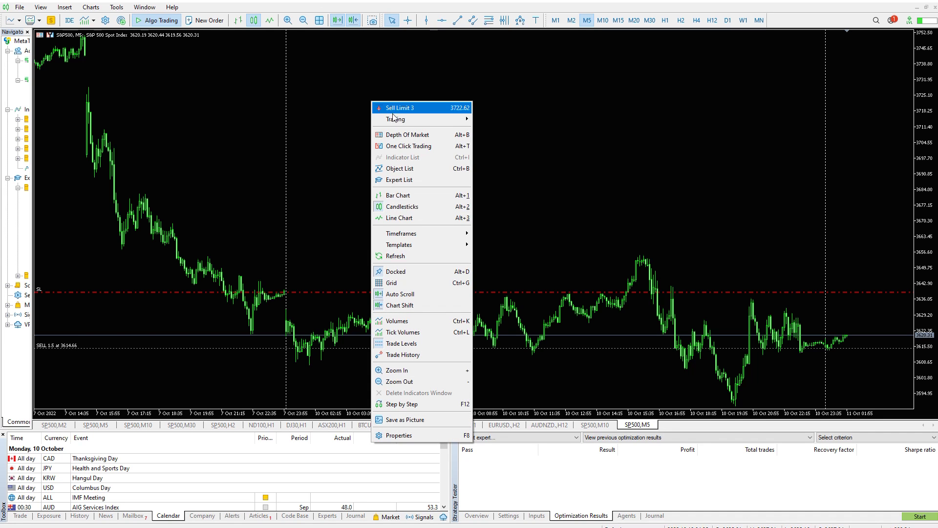
pyautogui.moveTo(425, 247)
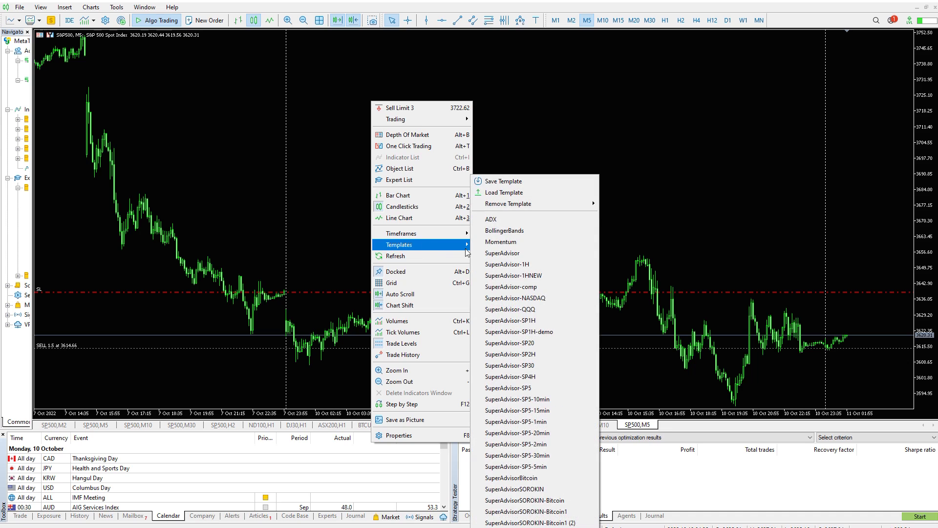
pyautogui.click(533, 490)
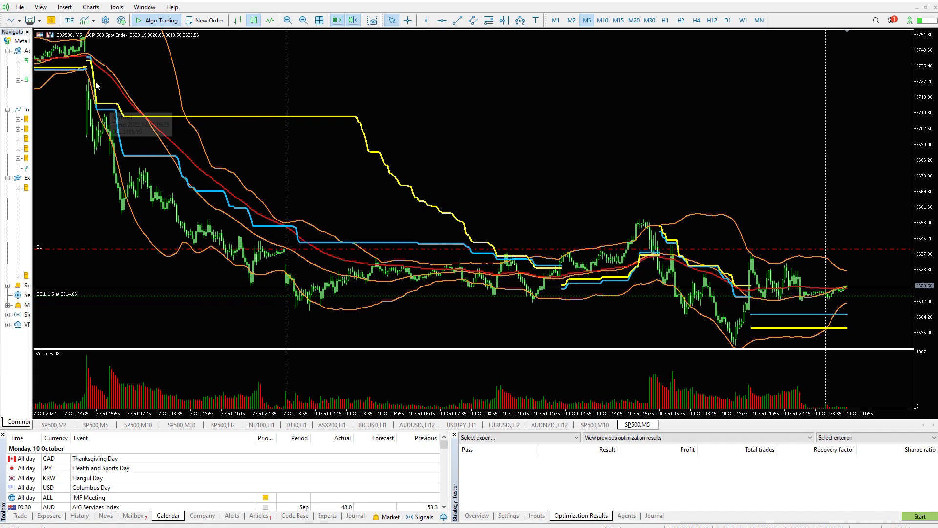
# Step: Attach the SuperAdvisorSOROKIN expert advisor to the S&P500 M5 chart, accepting its default input values
pyautogui.click(65, 7)
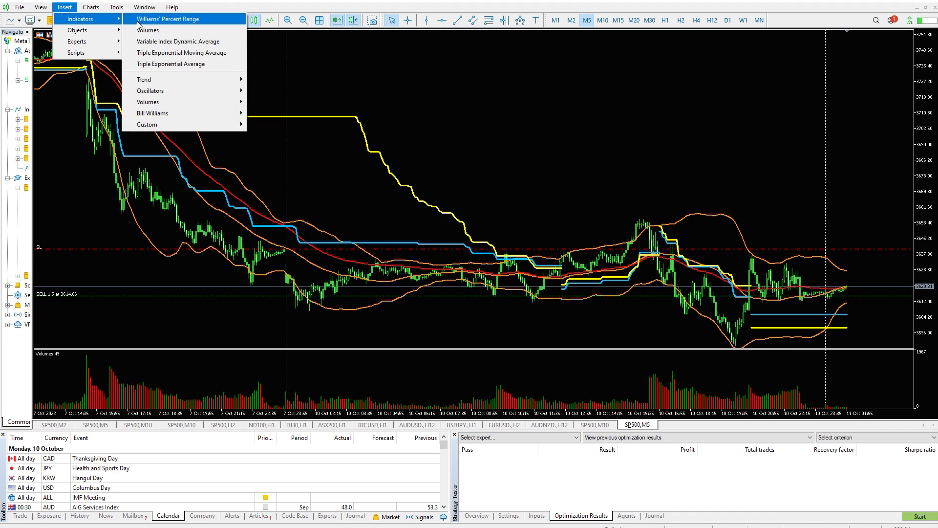
pyautogui.moveTo(117, 41)
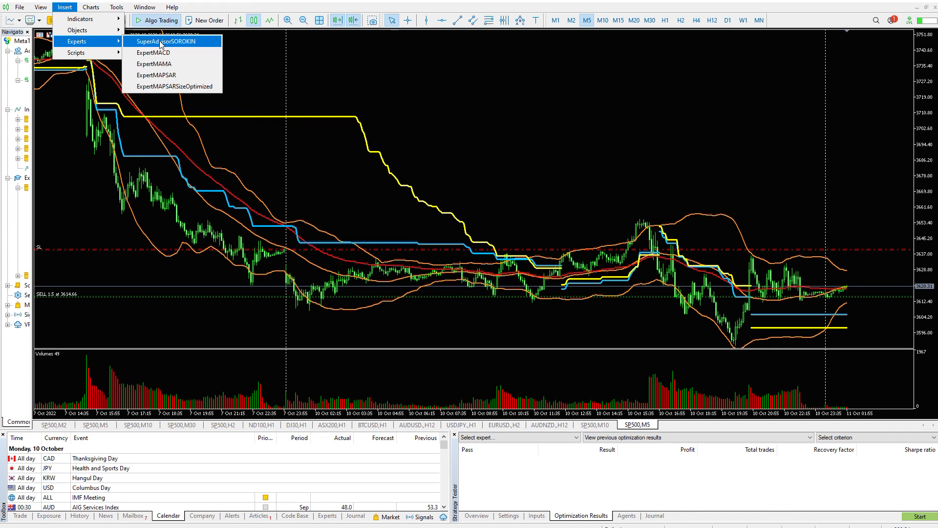
pyautogui.click(160, 42)
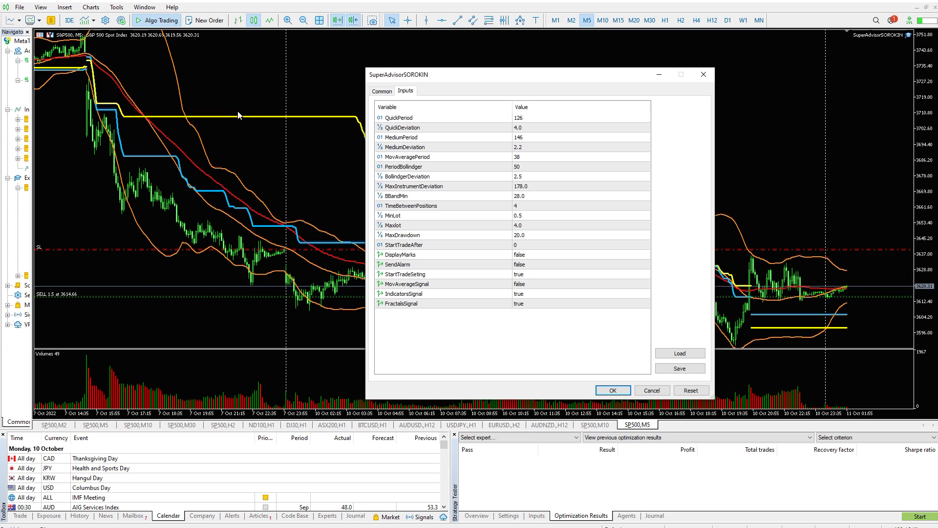
pyautogui.click(613, 390)
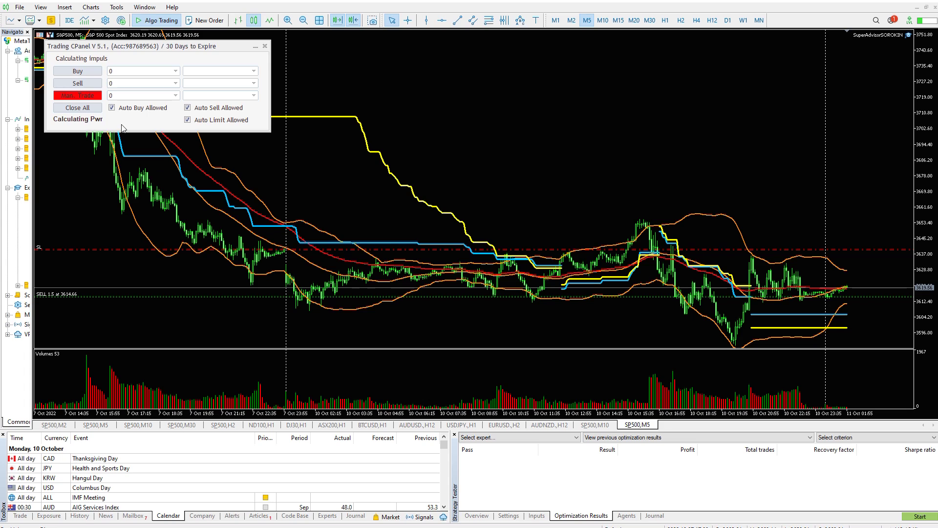
# Step: Switch the Trading CPanel to Auto Trade and back to manual trading mode
pyautogui.click(81, 97)
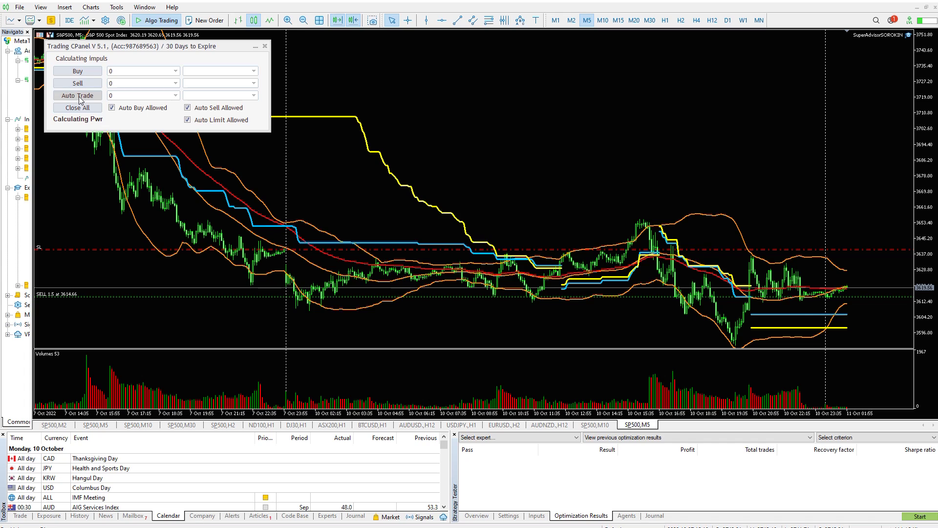
pyautogui.click(80, 99)
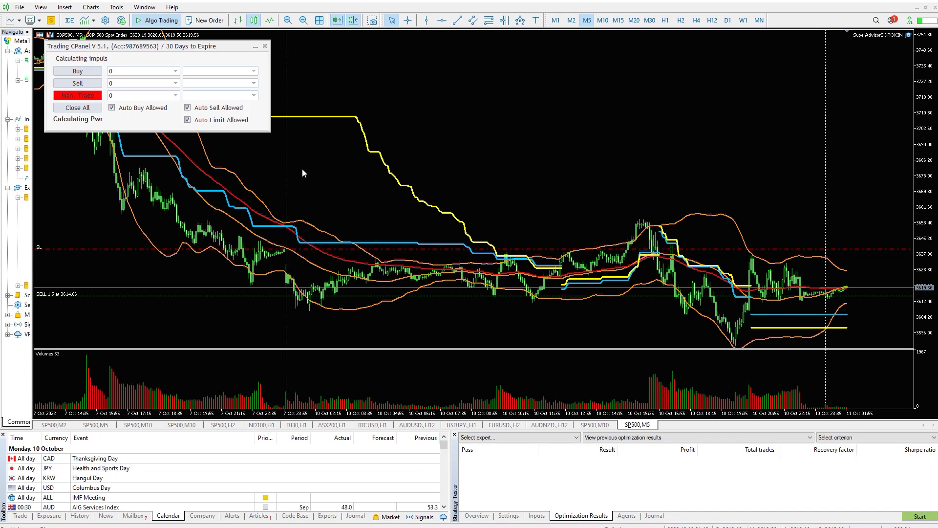
pyautogui.moveTo(164, 156)
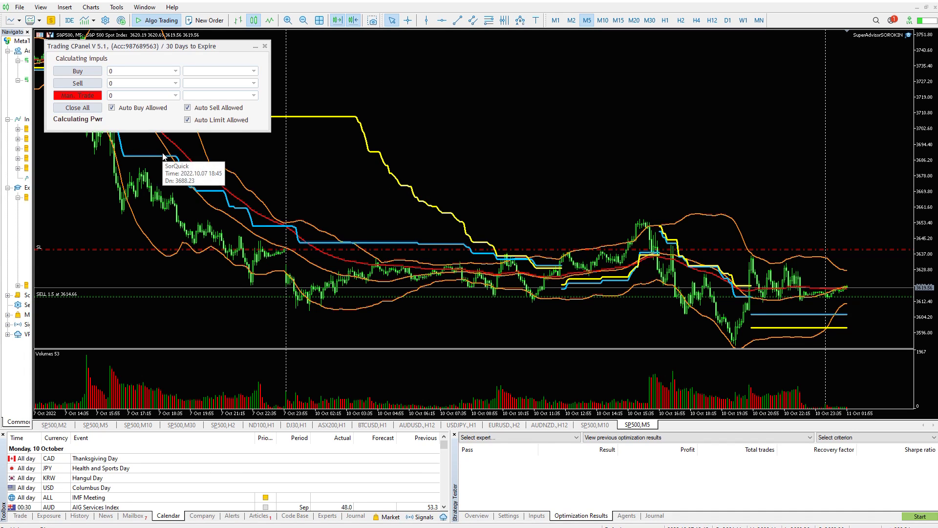